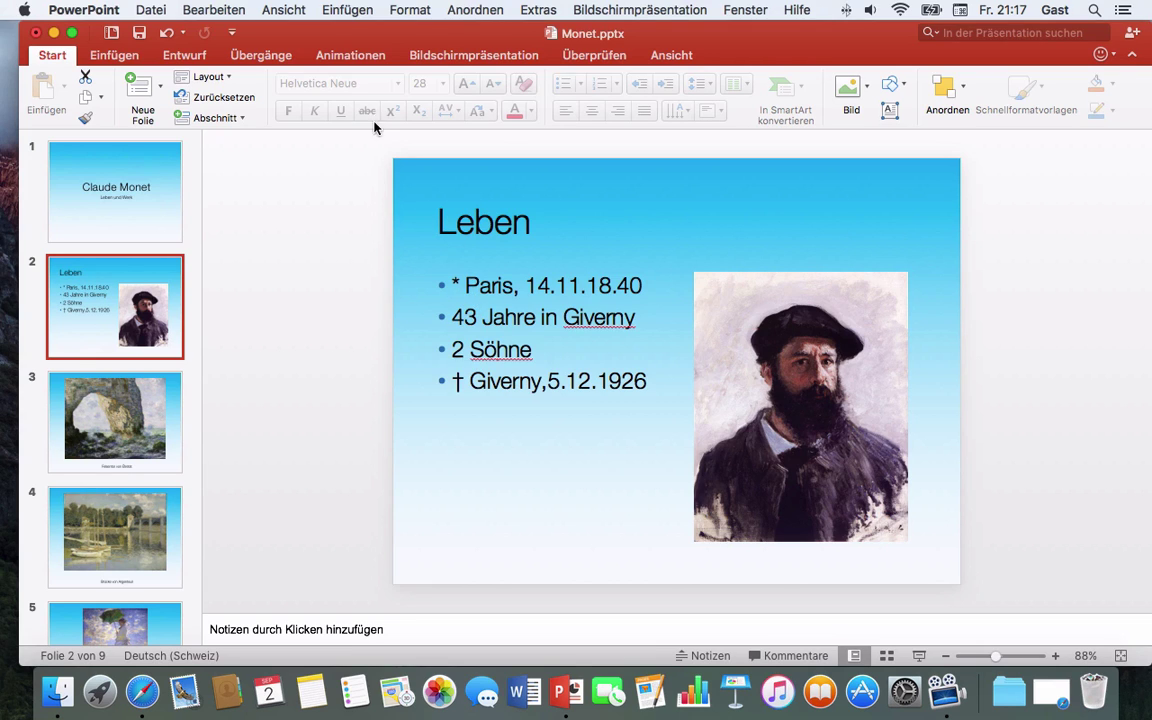
# Switch the ribbon to Animationen while slide 2, Leben, is selected.
pyautogui.click(351, 58)
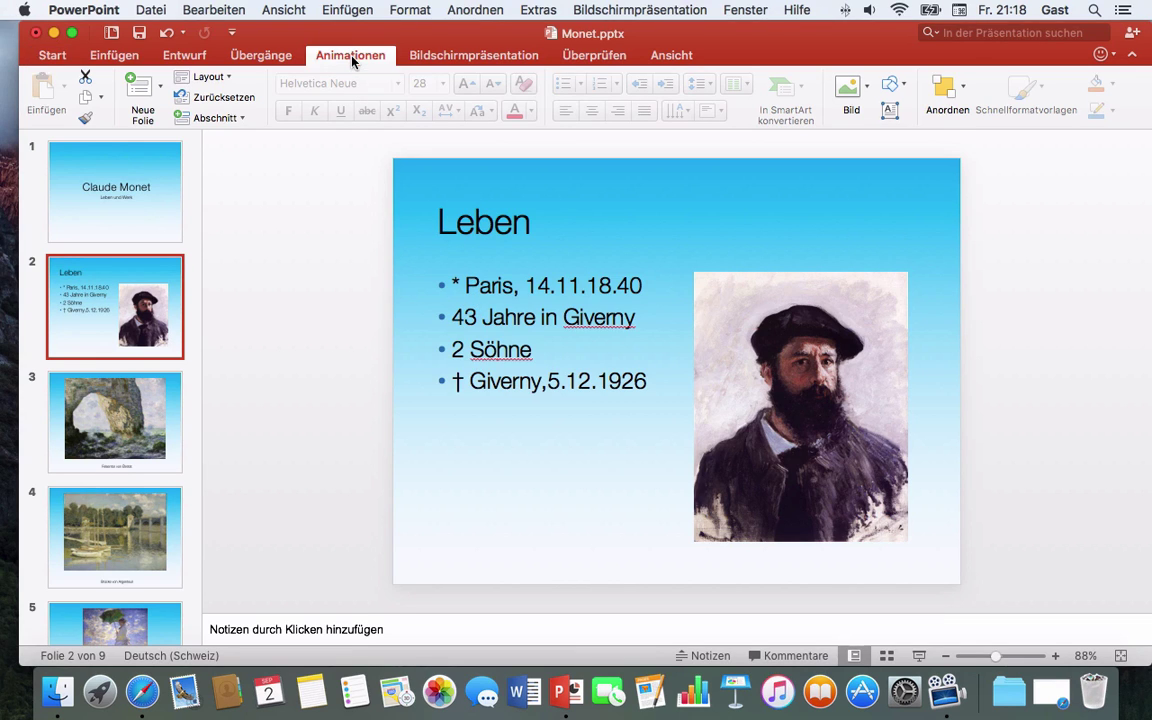
# Apply the Erscheinen entrance effect to the Leben slide's bullet list text box.
pyautogui.click(455, 316)
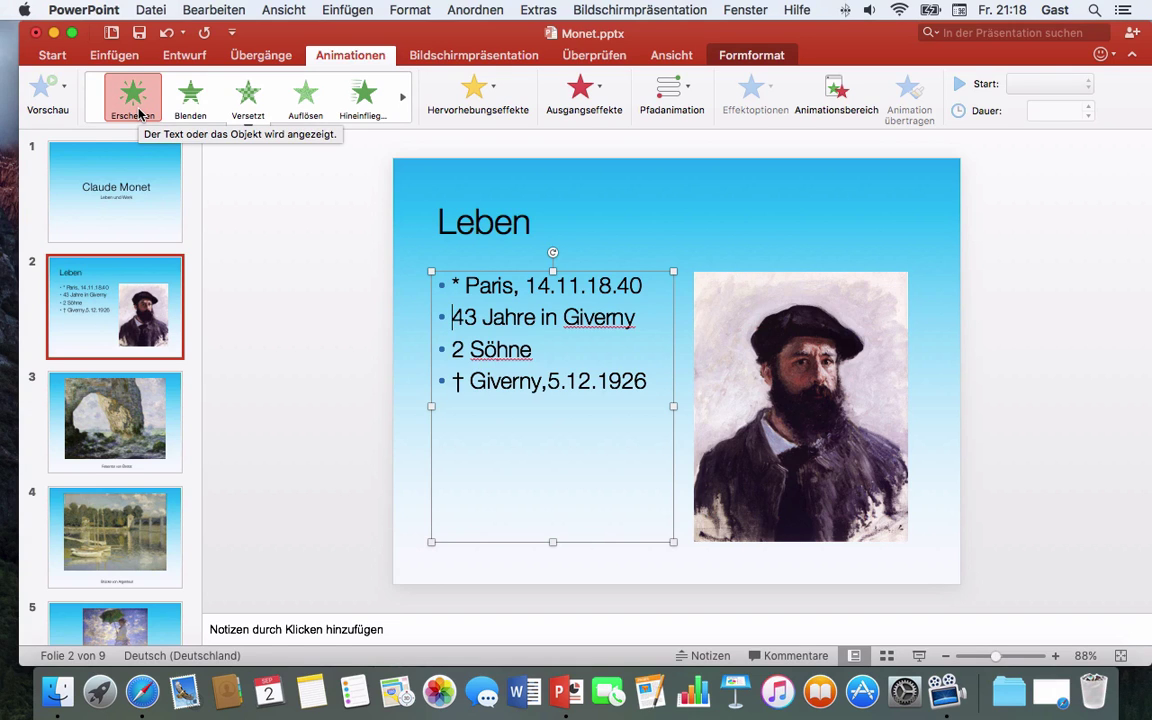
pyautogui.click(248, 128)
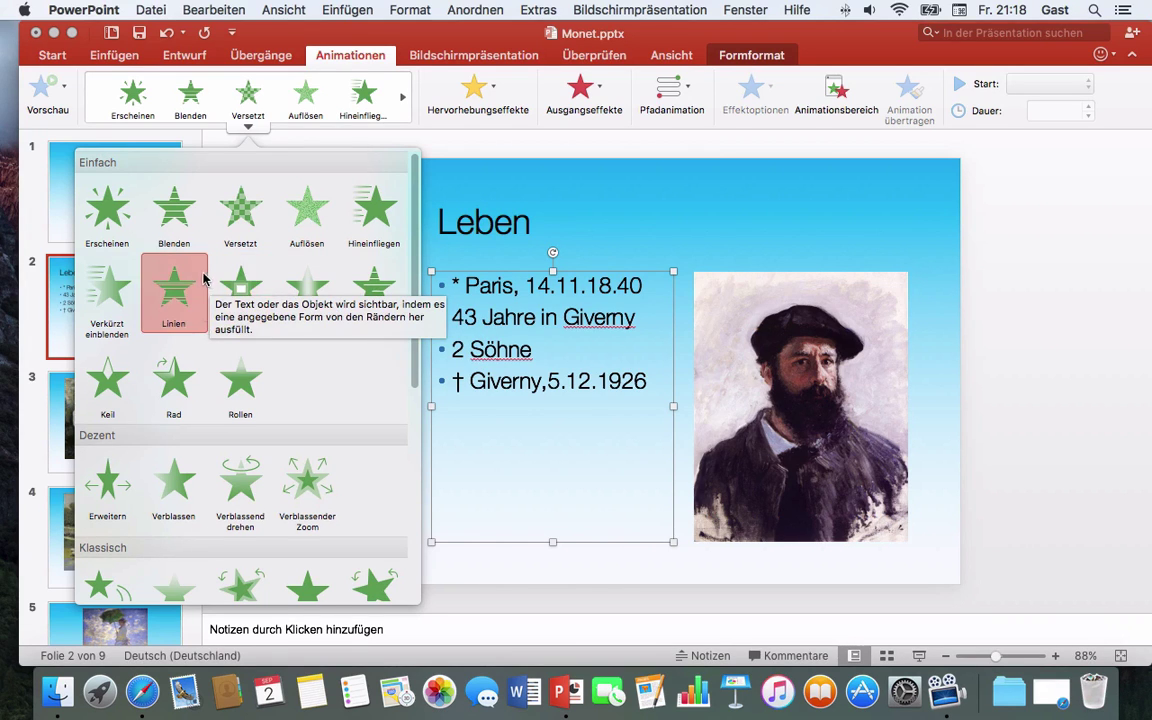
pyautogui.click(103, 217)
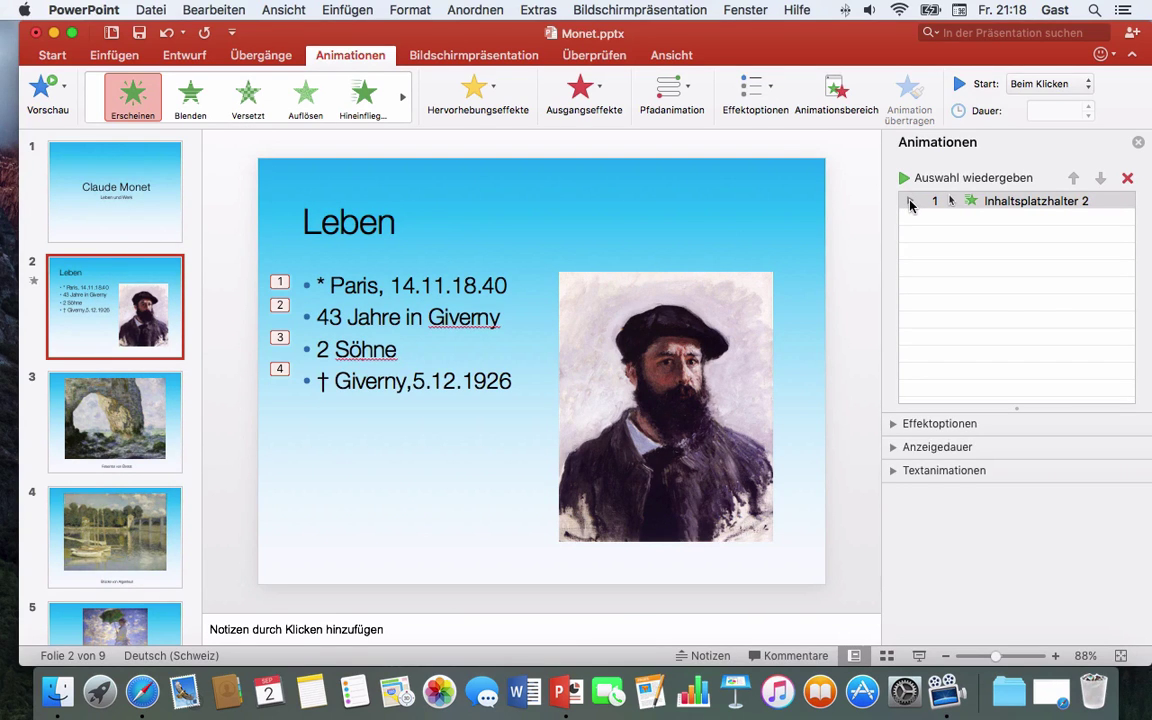
# Expand Inhaltsplatzhalter 2 into four per-bullet entries and show the Anzeigedauer timing settings.
pyautogui.click(910, 202)
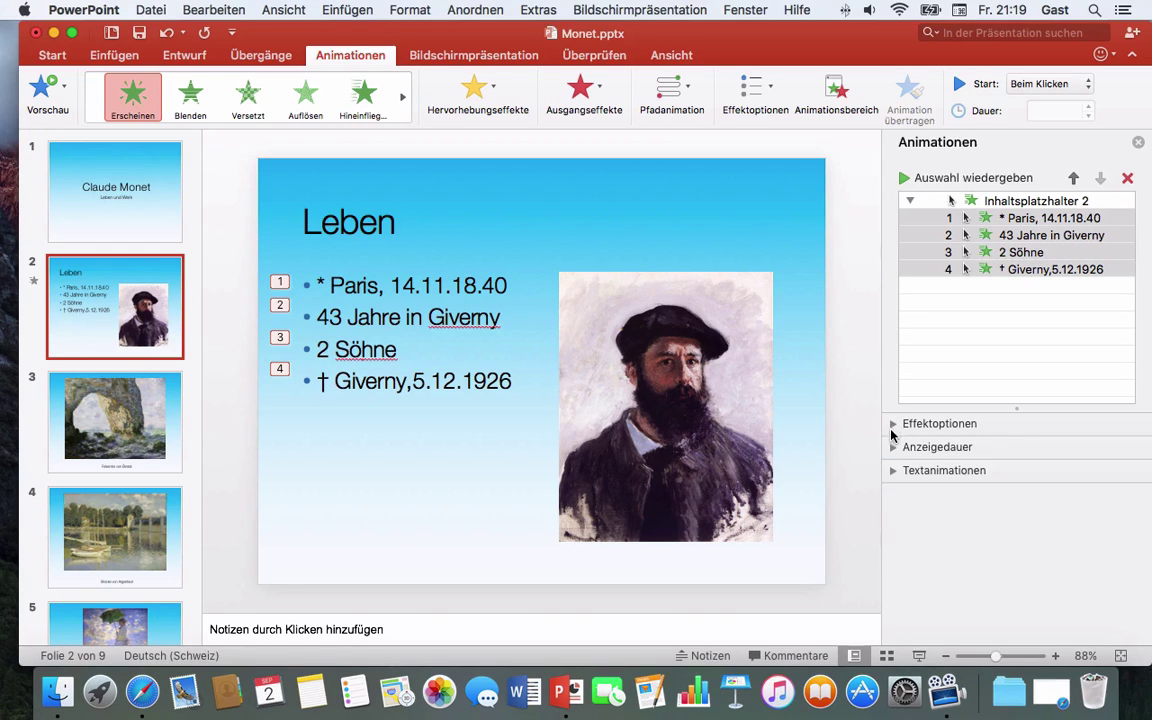
pyautogui.click(893, 448)
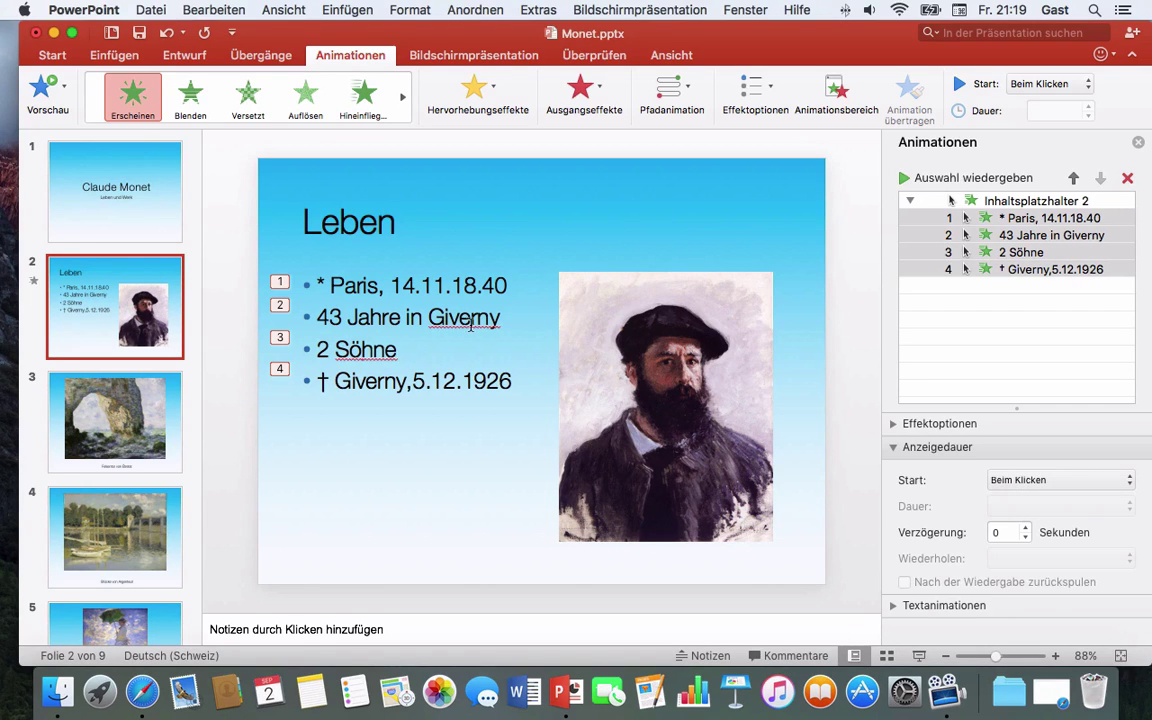
# Set the bullets' Start to Mit vorheriger, revert to Beim Klicken, then hide Anzeigedauer.
pyautogui.click(1005, 480)
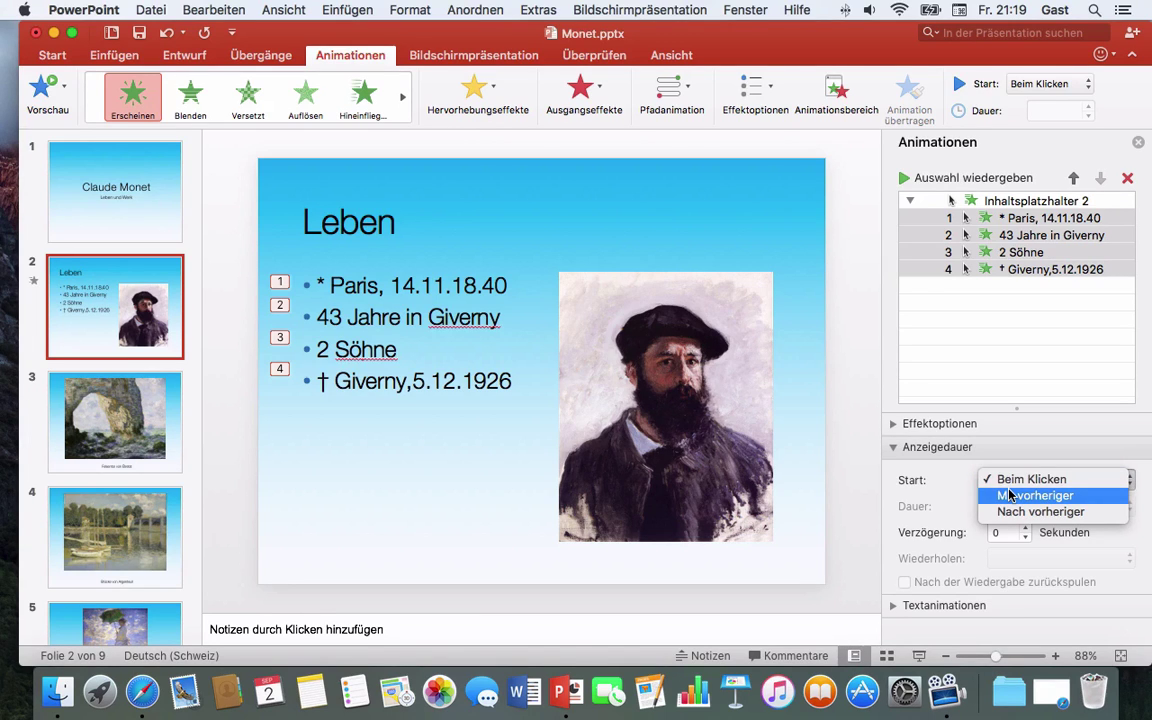
pyautogui.click(1009, 495)
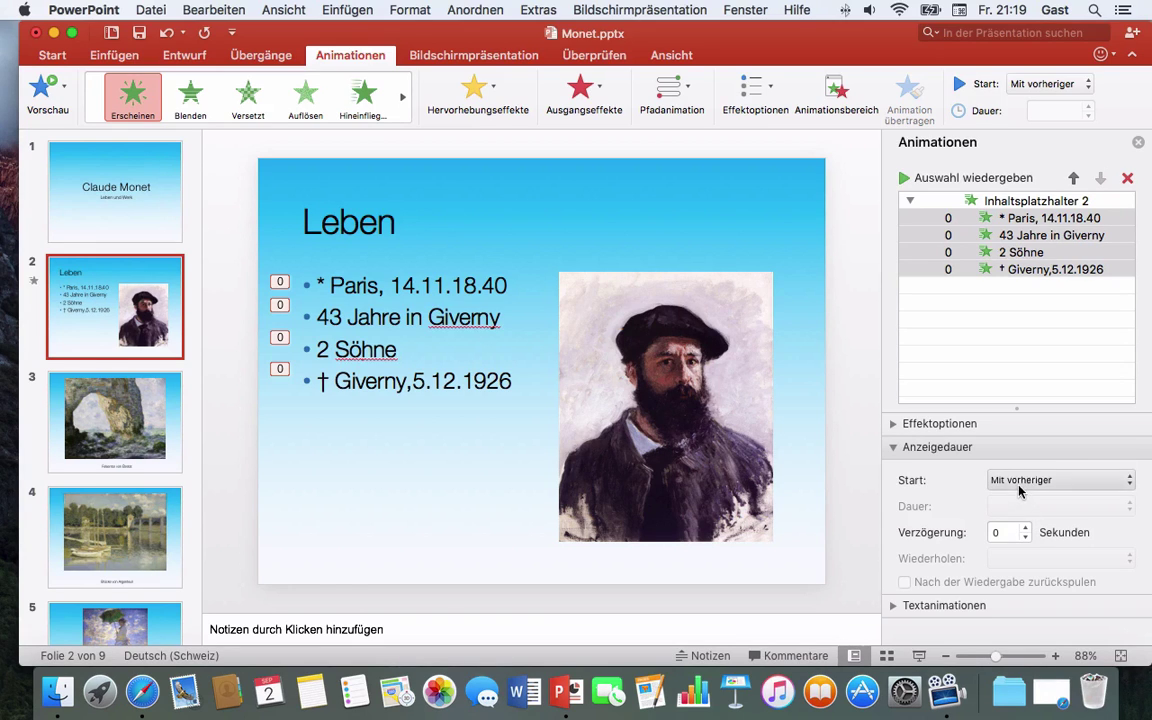
pyautogui.click(1020, 480)
pyautogui.click(1018, 466)
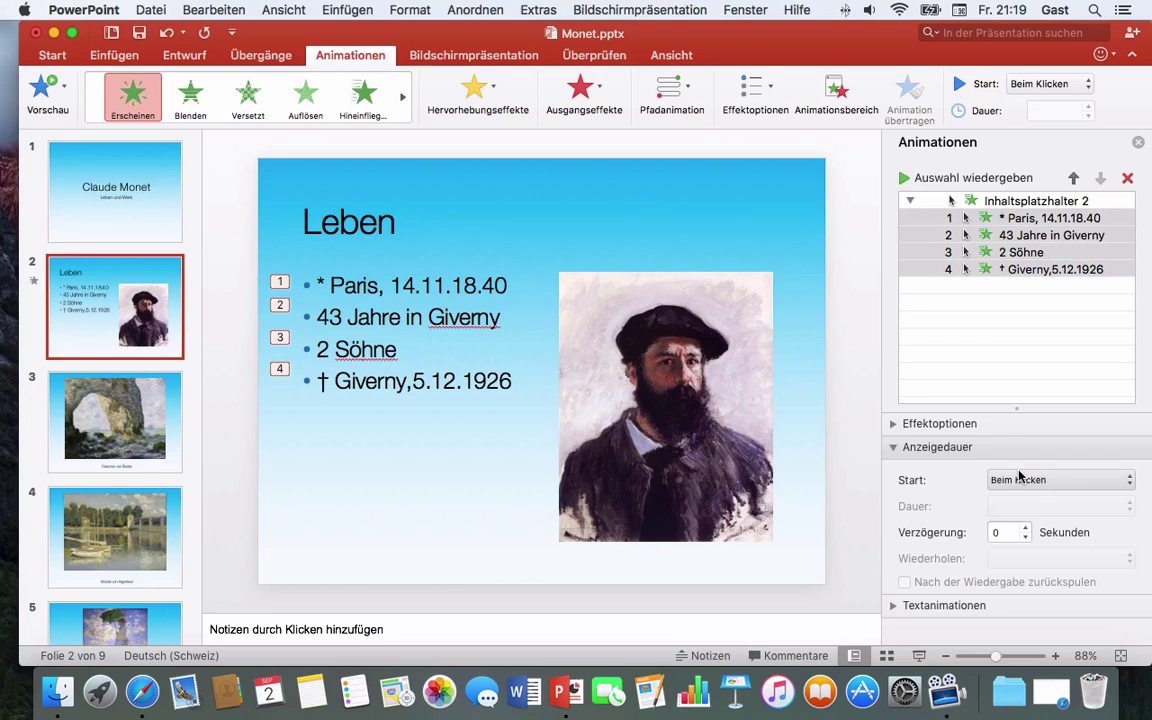
pyautogui.click(894, 447)
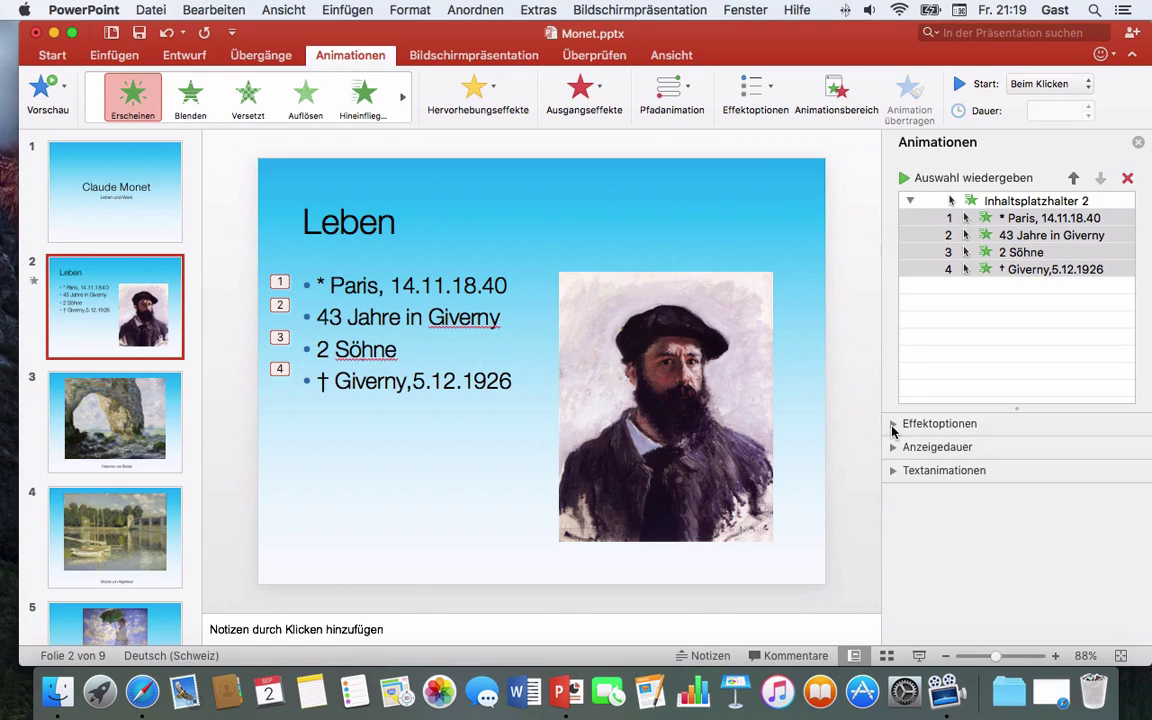
pyautogui.click(894, 424)
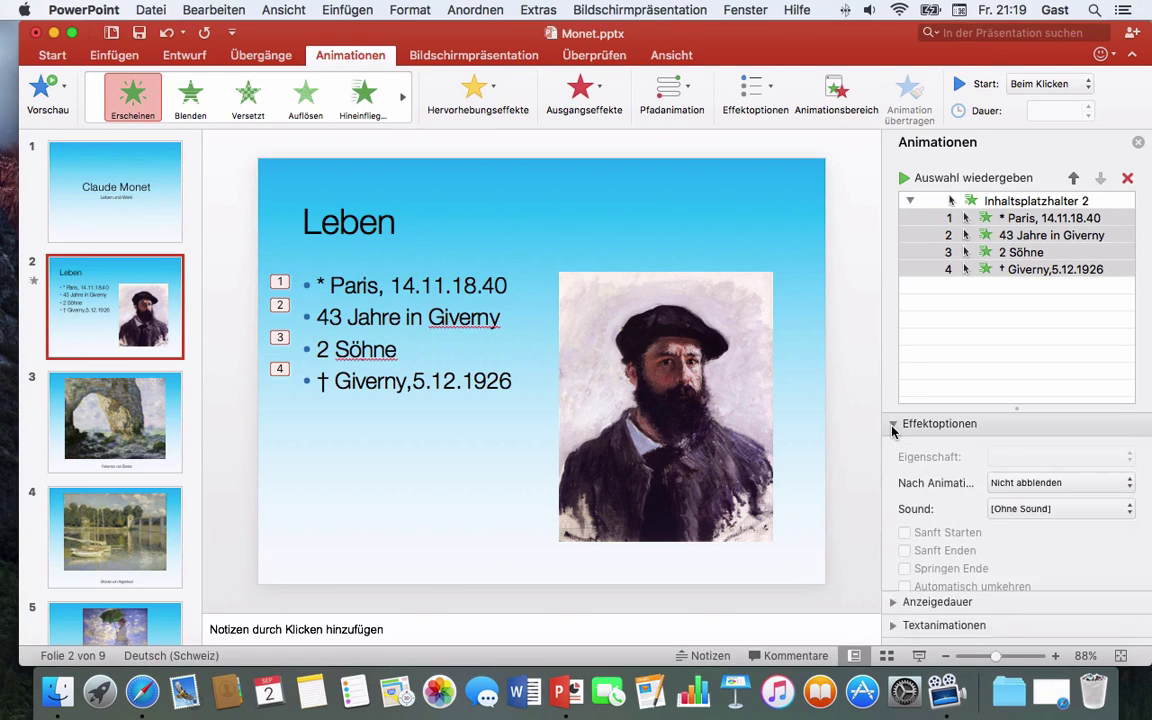
pyautogui.click(1014, 510)
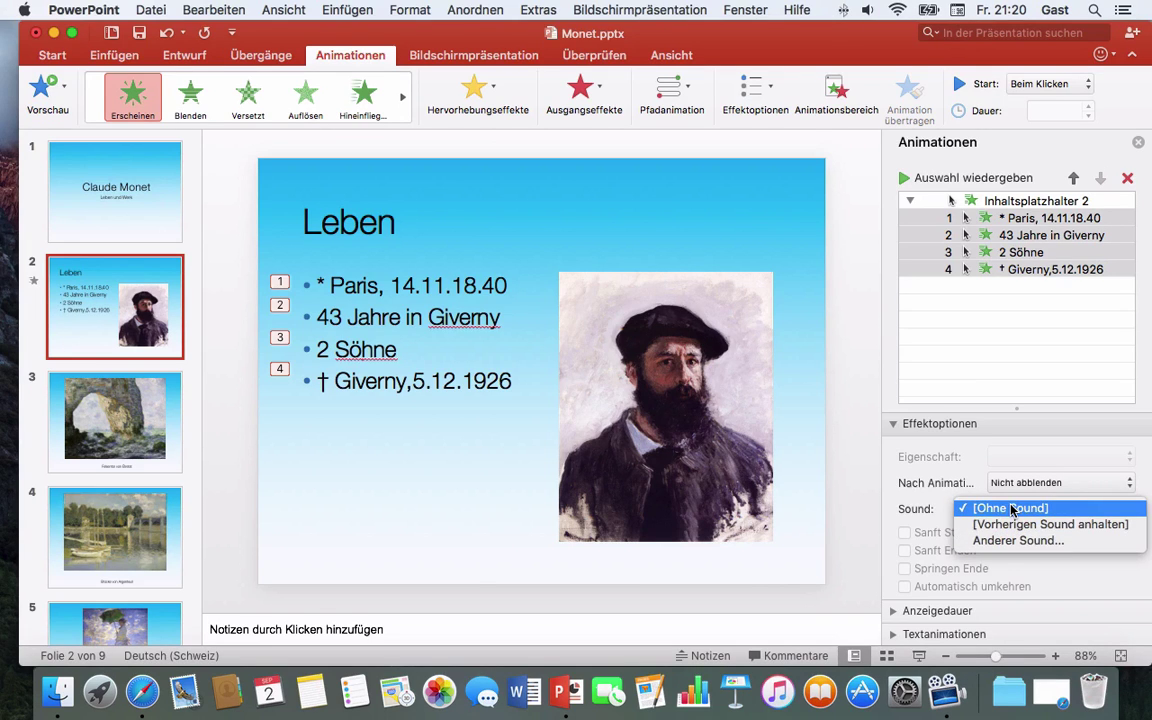
pyautogui.click(925, 509)
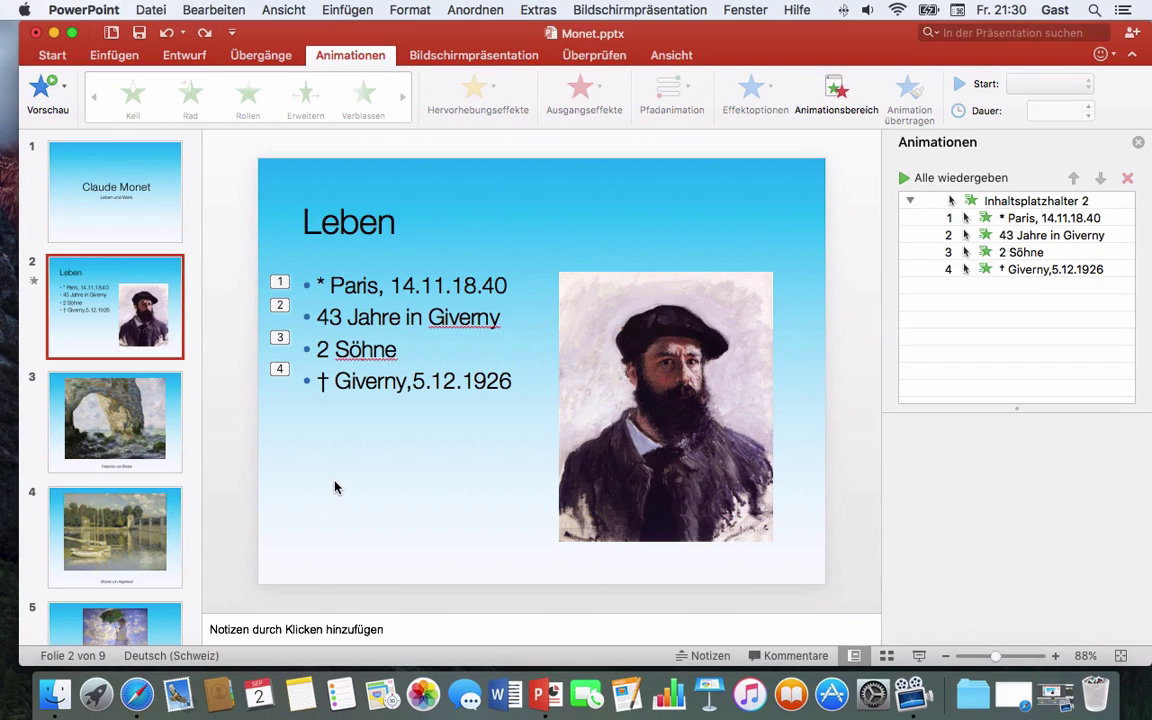
pyautogui.click(922, 656)
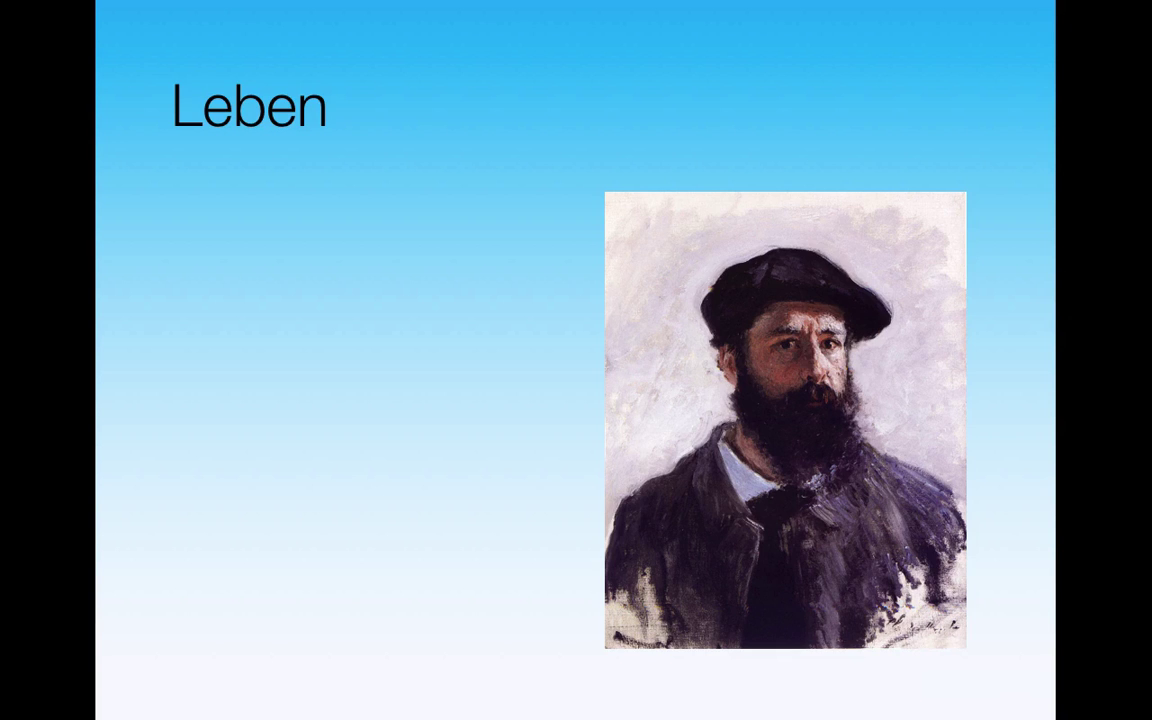
pyautogui.press('Right')
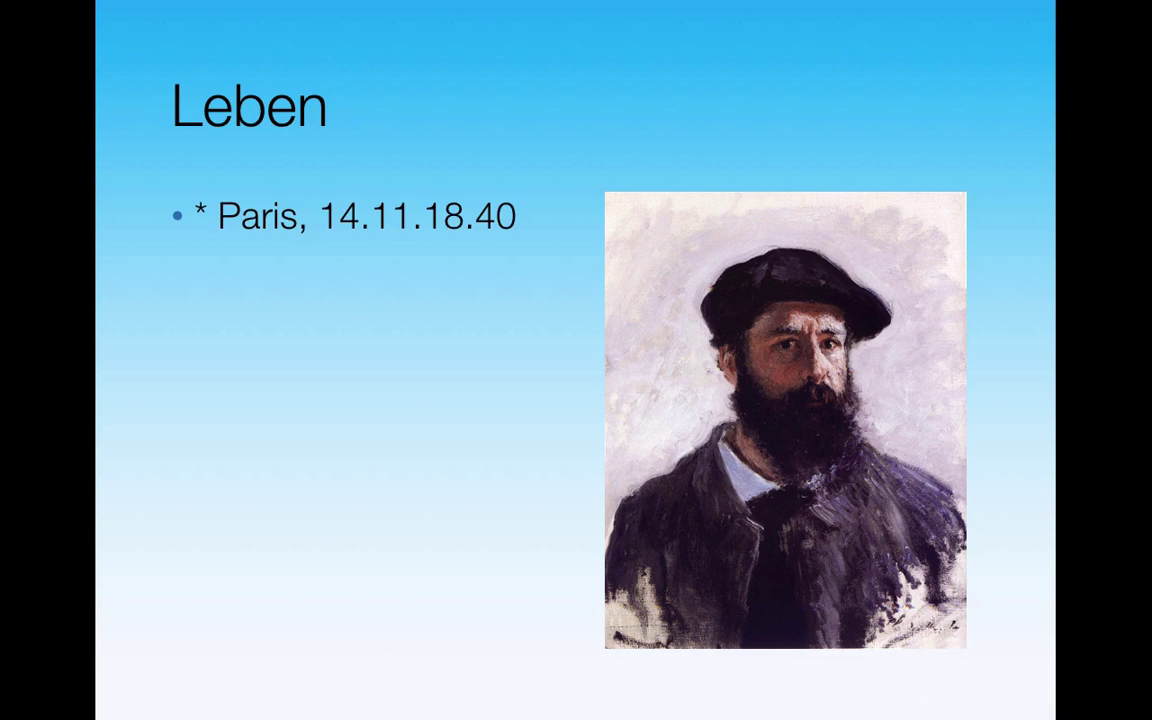
pyautogui.press('Right')
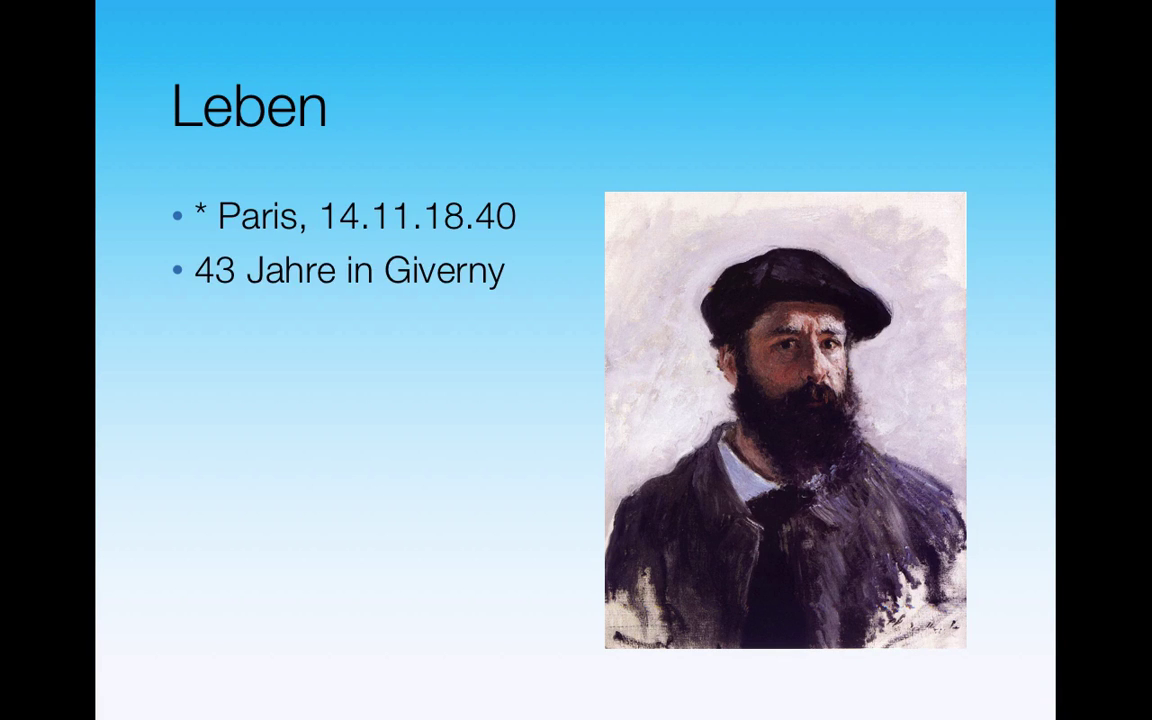
pyautogui.press('Right')
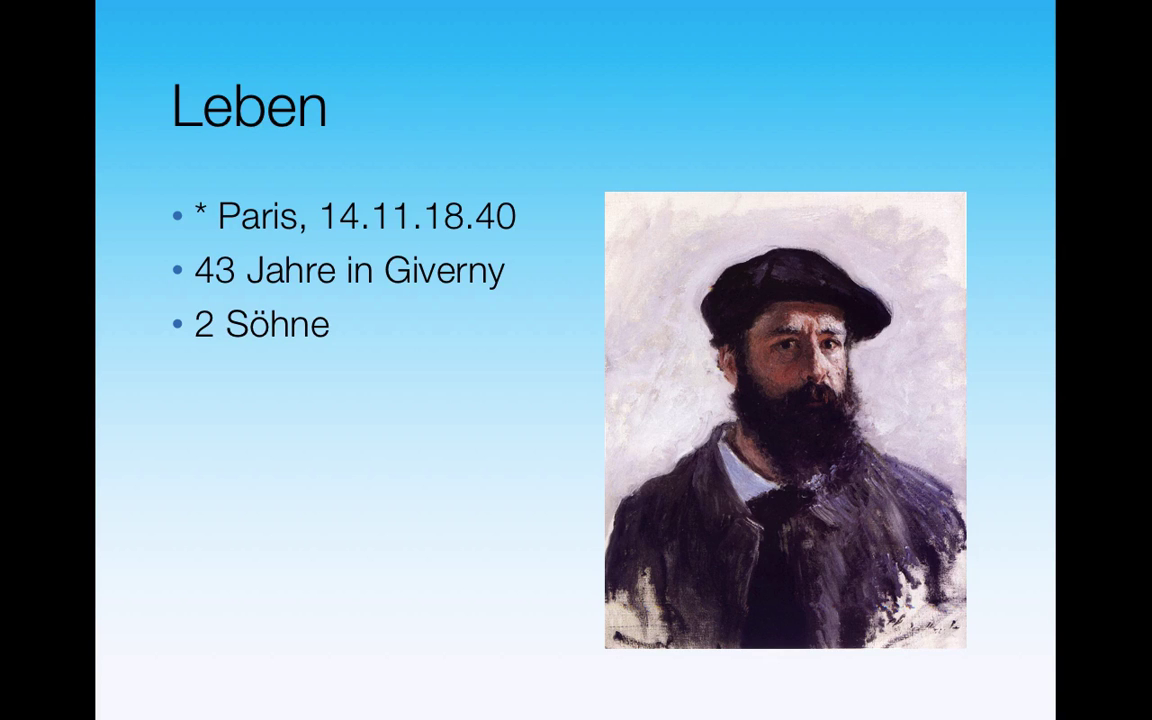
pyautogui.press('Right')
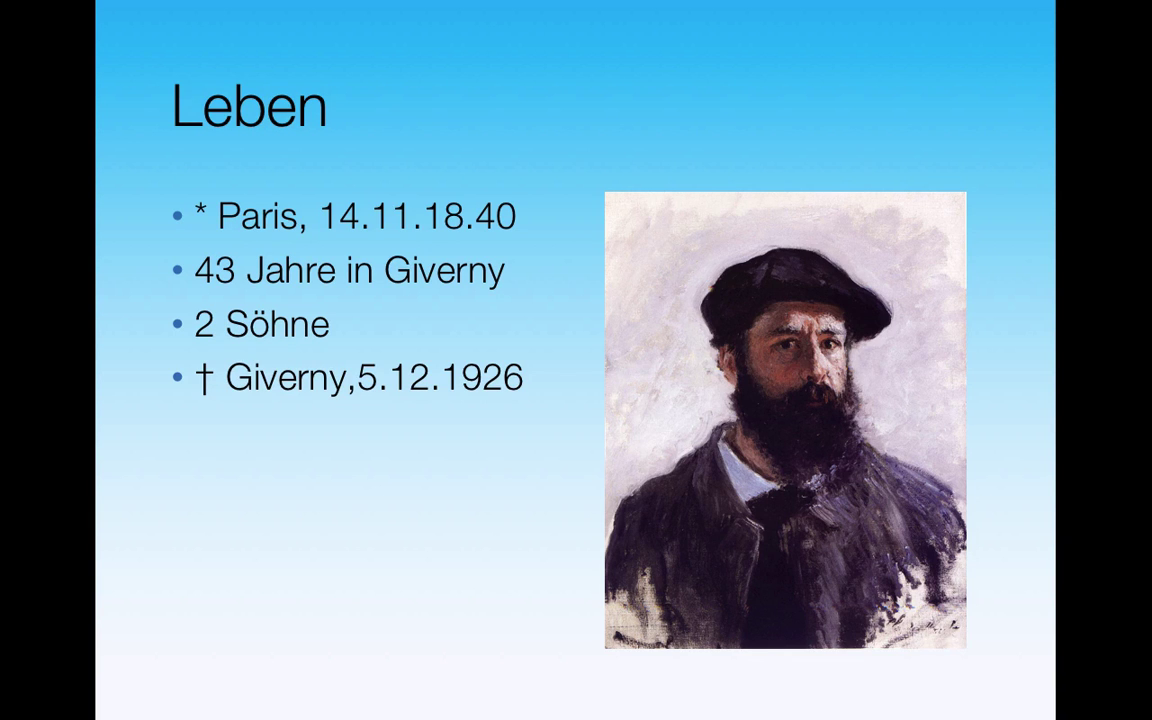
pyautogui.press('Escape')
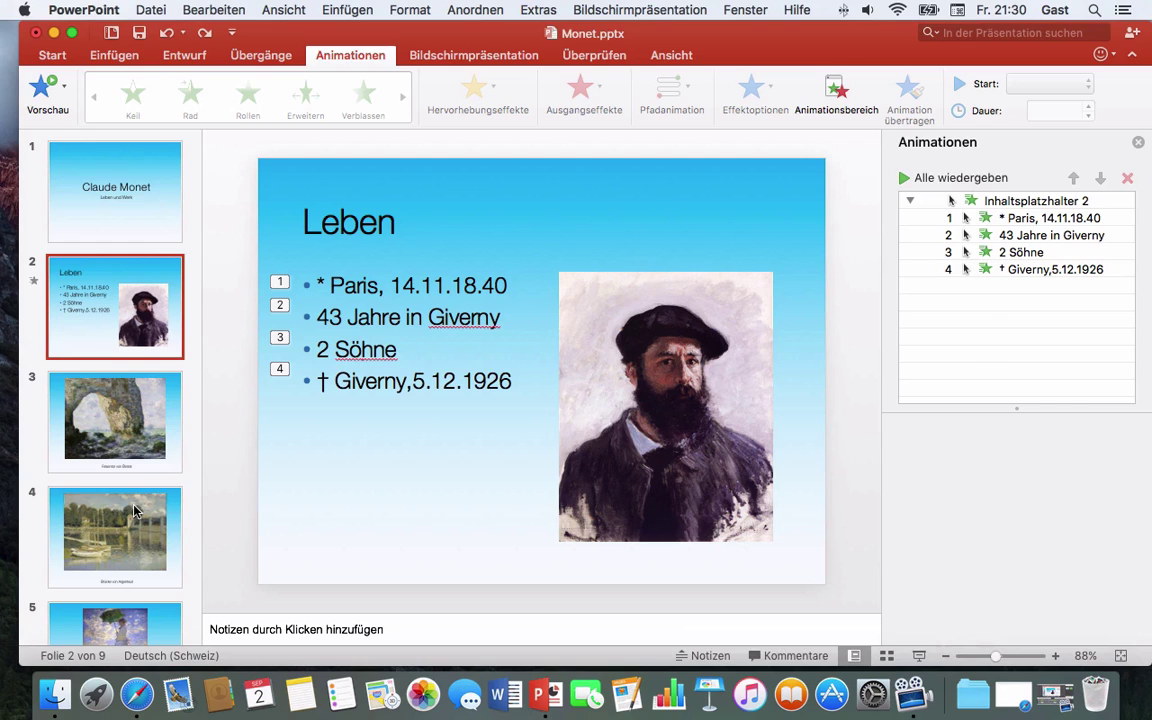
# Give slide 9's four Impressionismus bullets an on-click Erscheinen effect, then show slide 8.
pyautogui.scroll(-6, 135, 511)
pyautogui.scroll(-4, 120, 454)
pyautogui.click(100, 575)
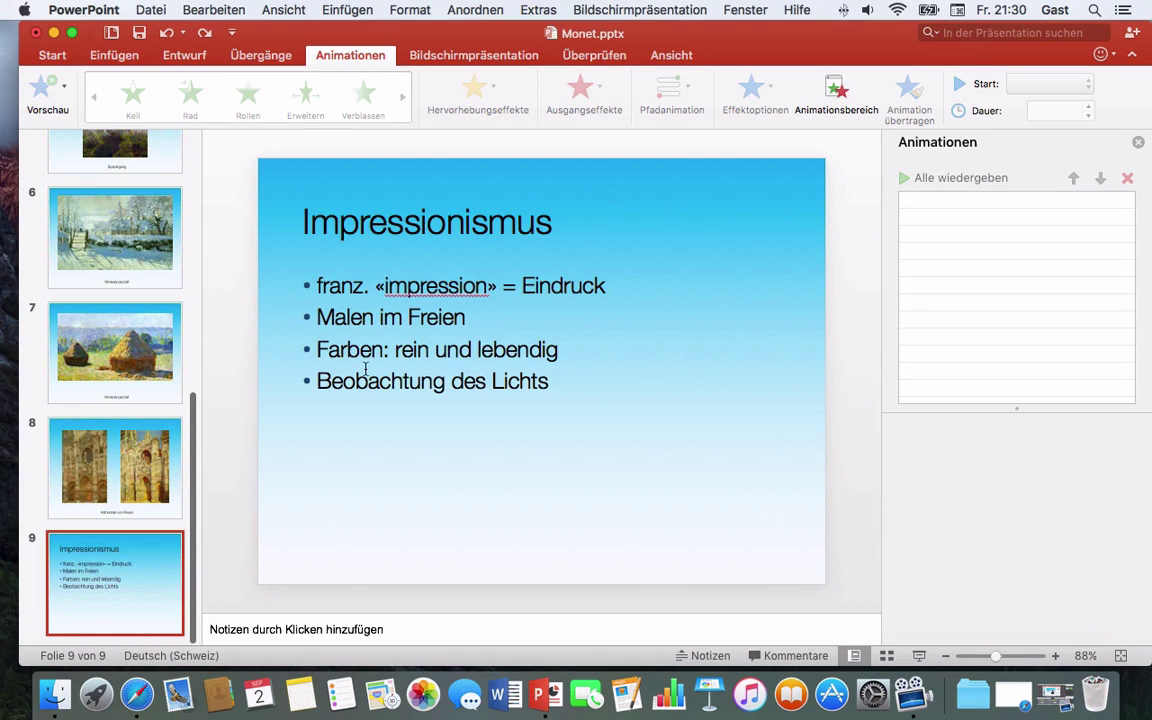
pyautogui.click(306, 318)
pyautogui.click(301, 289)
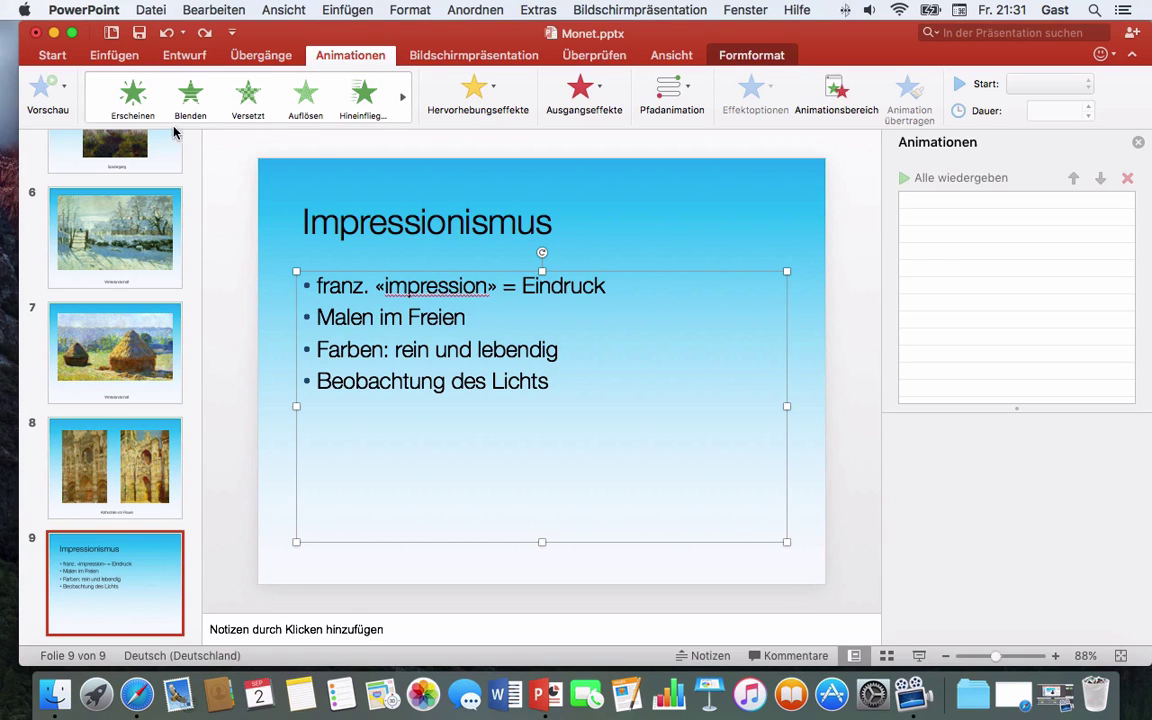
pyautogui.click(135, 97)
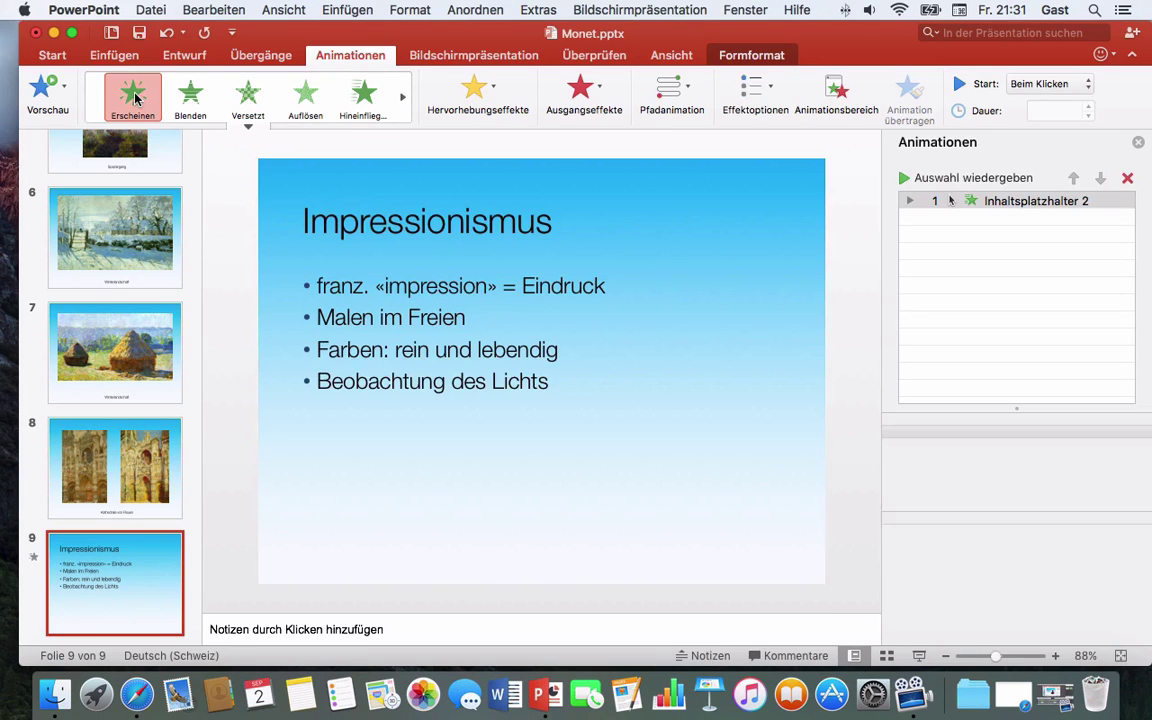
pyautogui.click(910, 201)
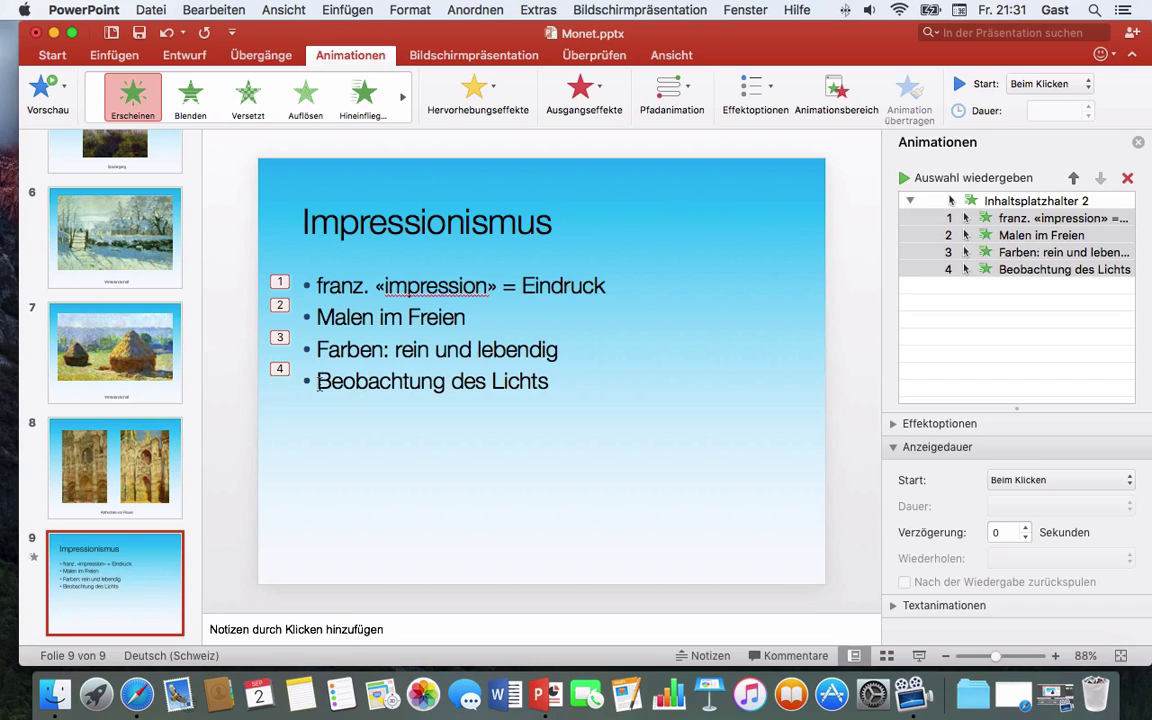
pyautogui.click(101, 480)
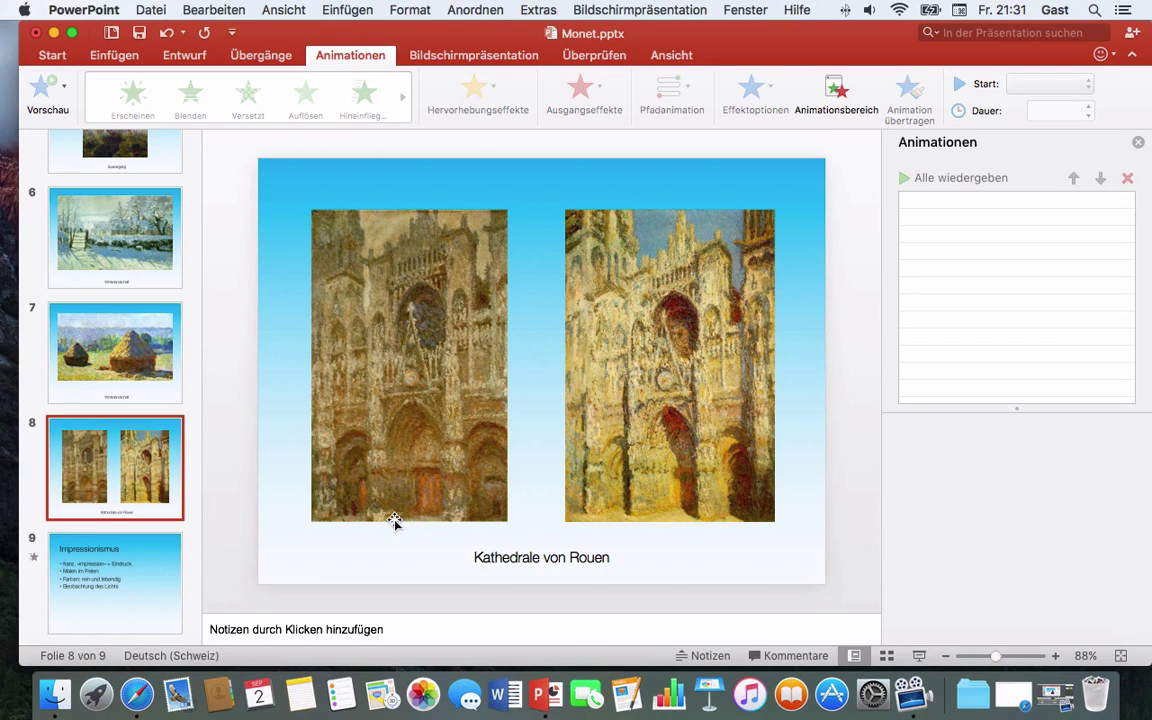
# Apply the Verblassen entrance effect to the left cathedral painting.
pyautogui.click(409, 437)
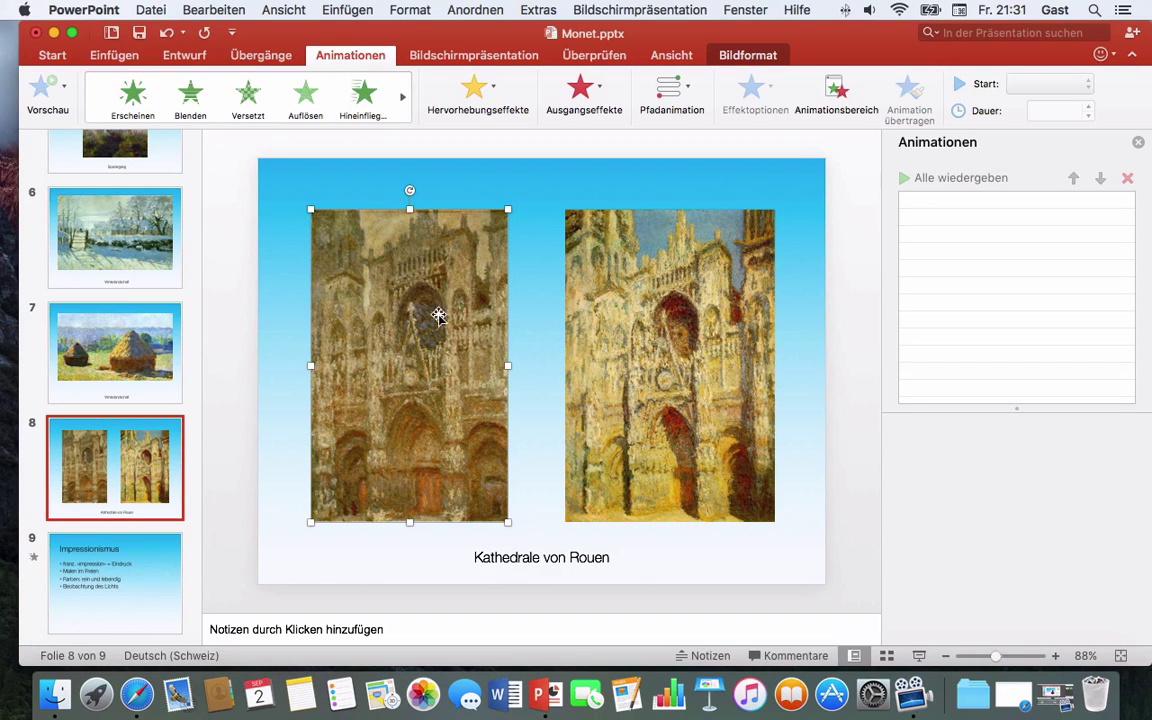
pyautogui.click(248, 128)
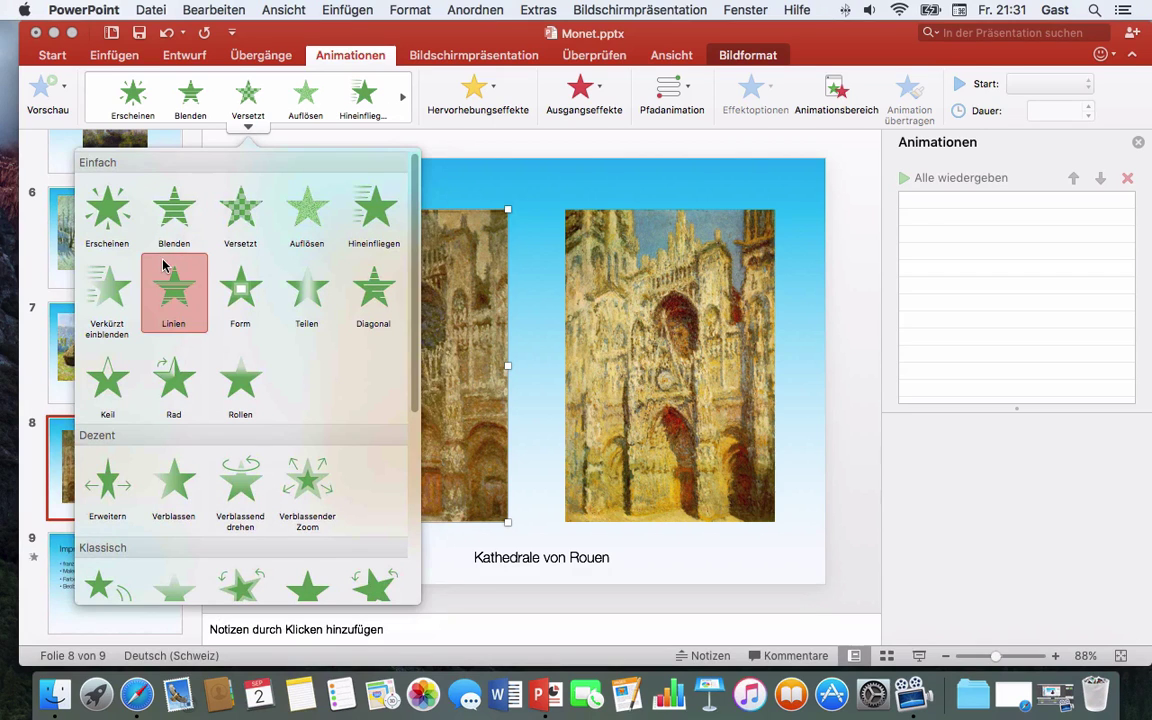
pyautogui.click(176, 488)
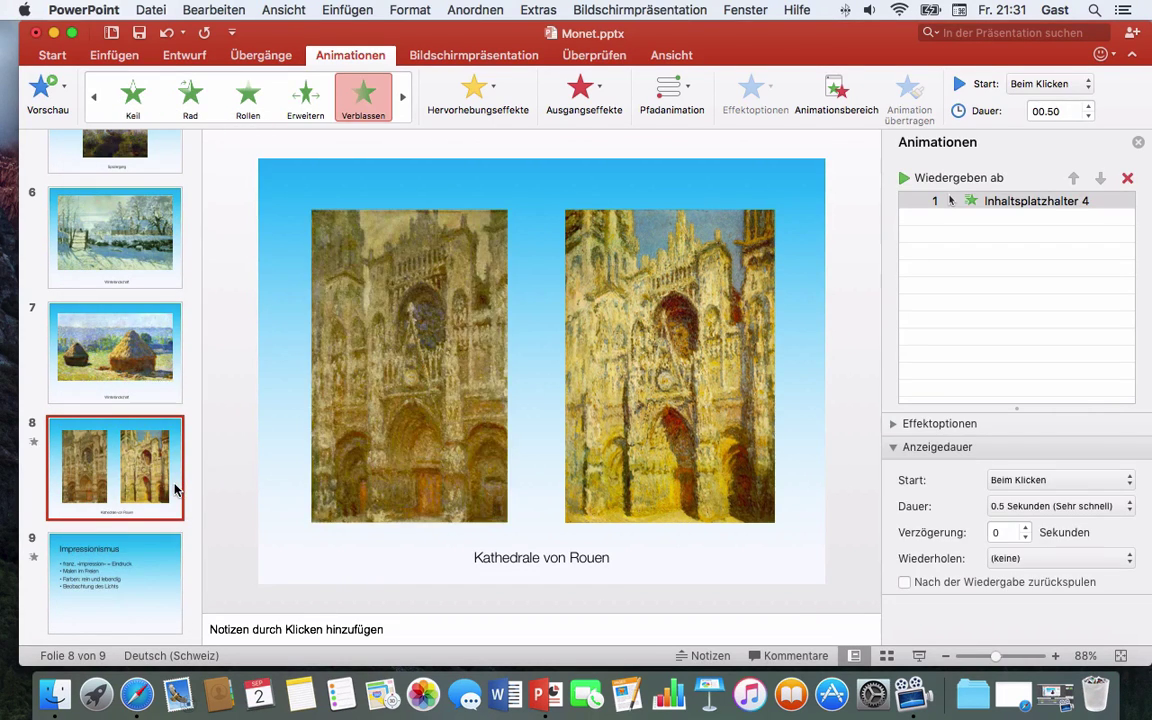
# Set the left painting's fade duration to 1 second (Schnell).
pyautogui.click(410, 455)
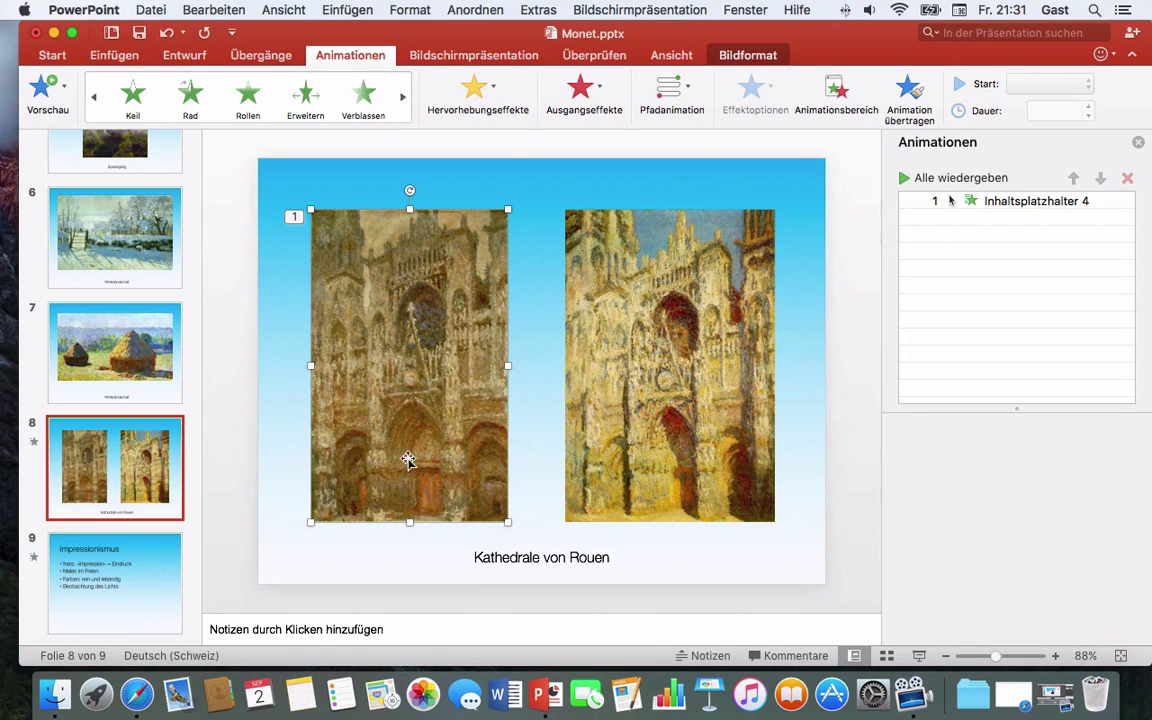
pyautogui.click(1028, 204)
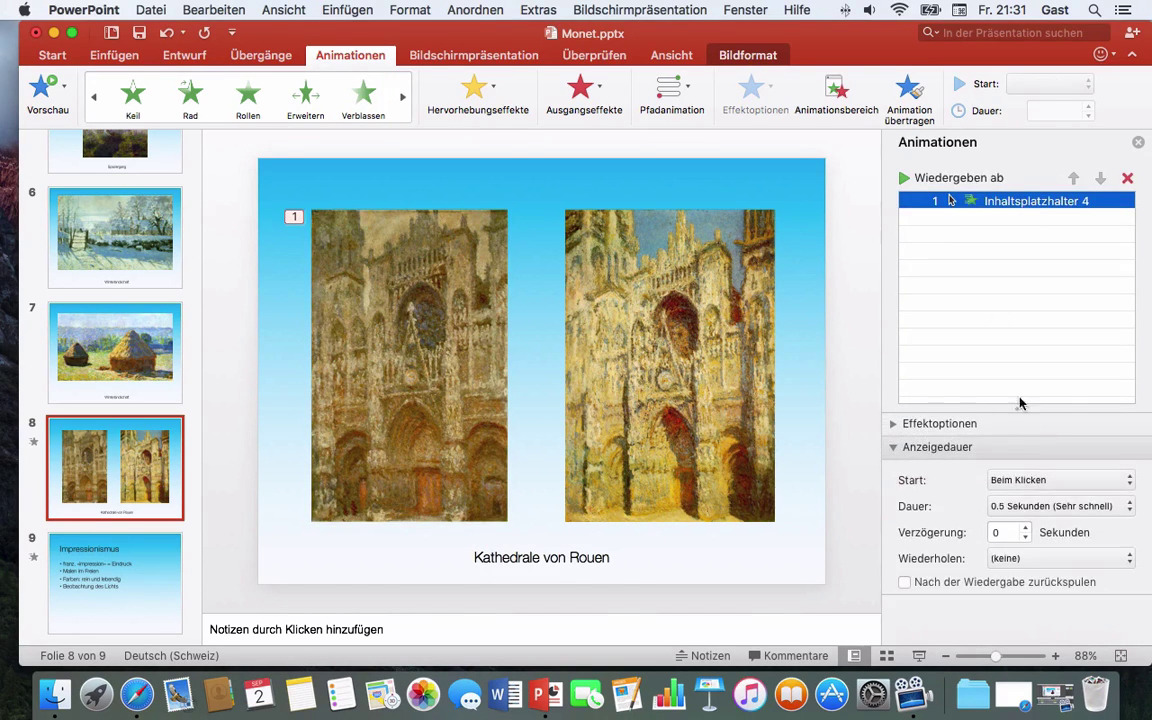
pyautogui.click(1038, 510)
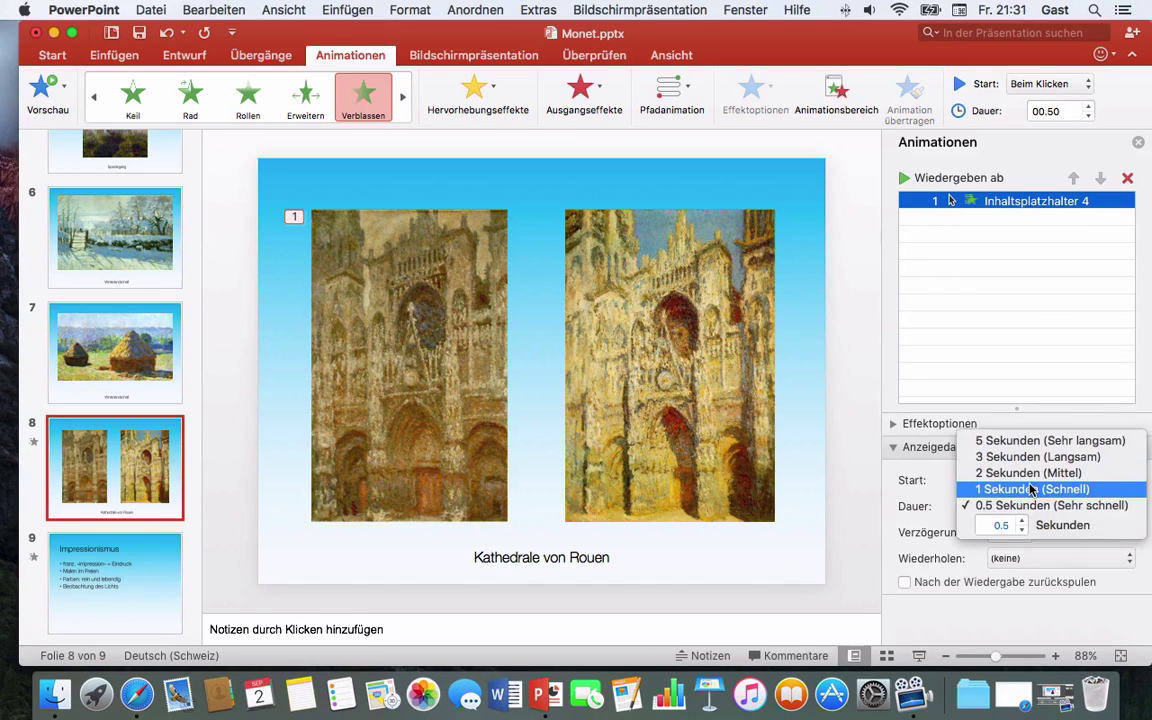
pyautogui.click(1032, 489)
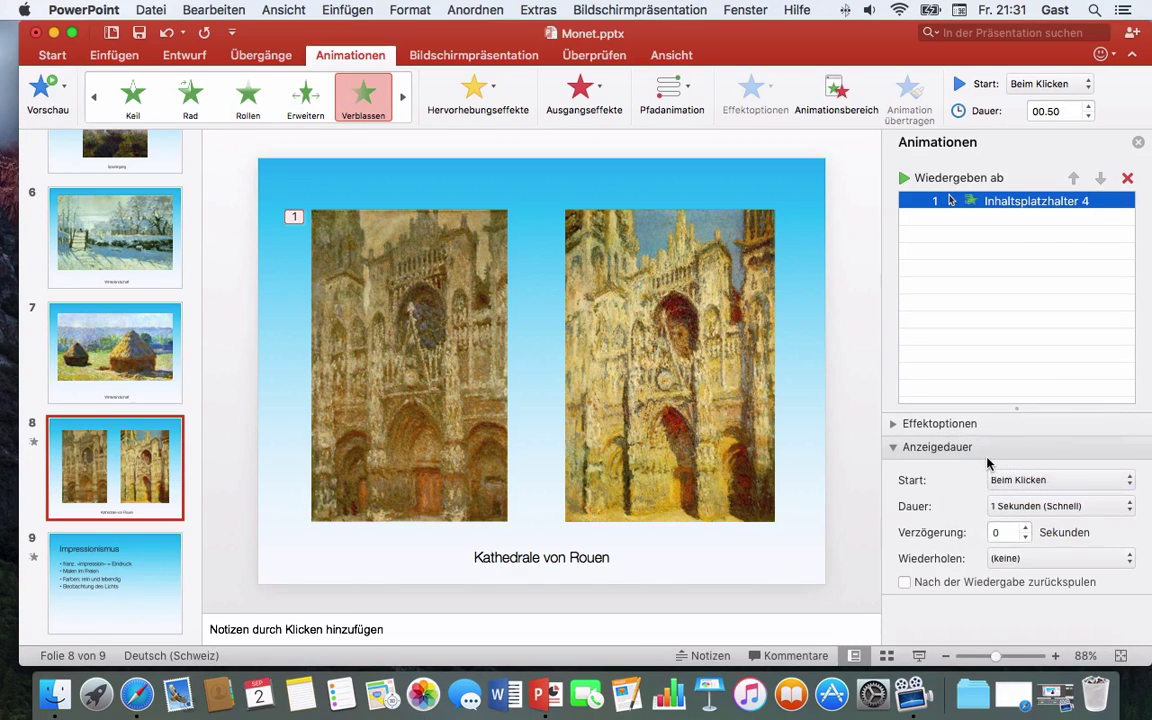
pyautogui.click(740, 410)
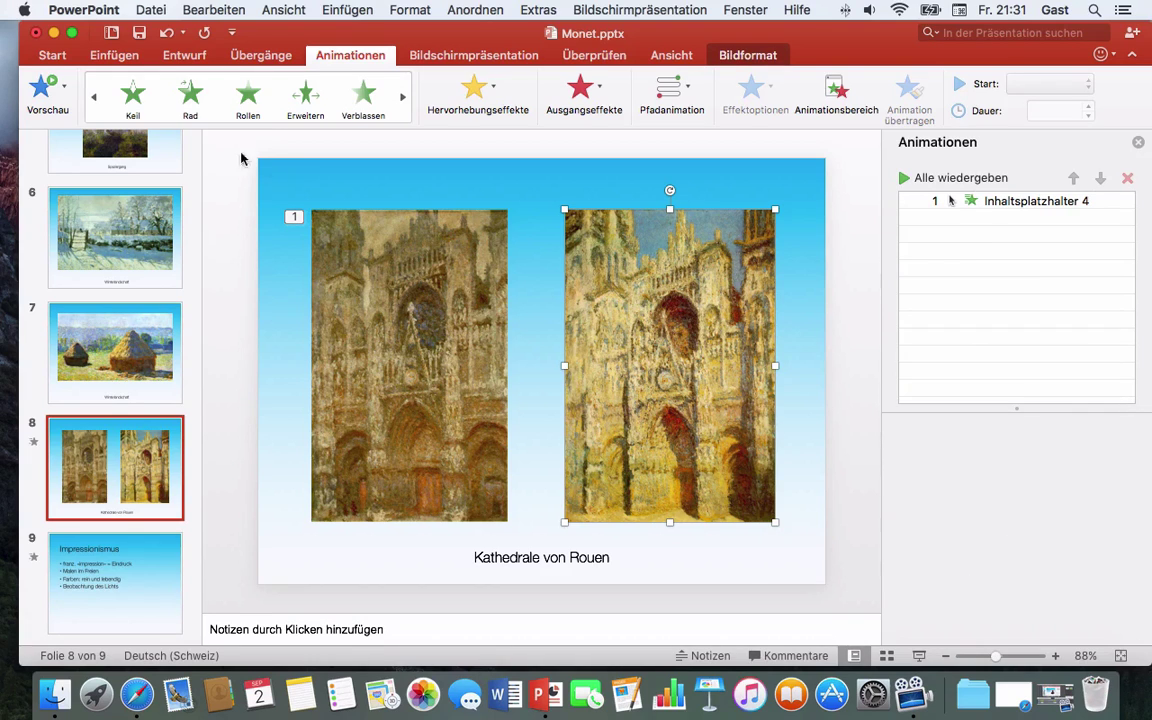
# Give the right cathedral painting a Verblassen fade that plays after the left one.
pyautogui.click(248, 126)
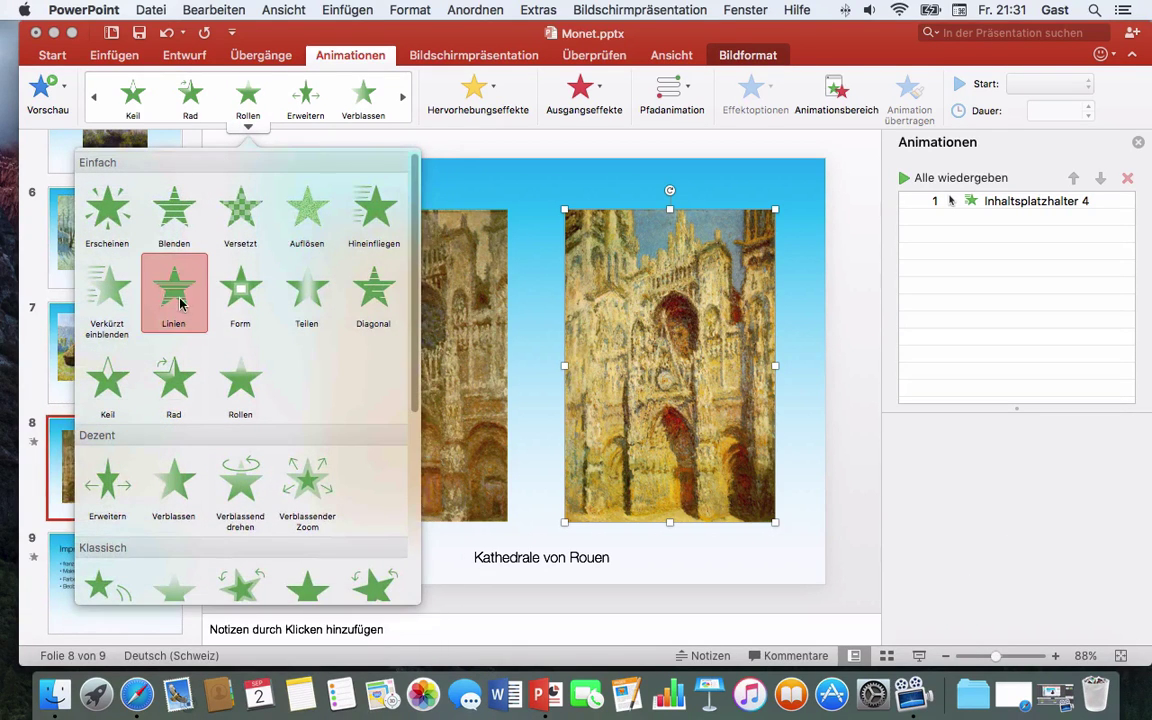
pyautogui.click(174, 482)
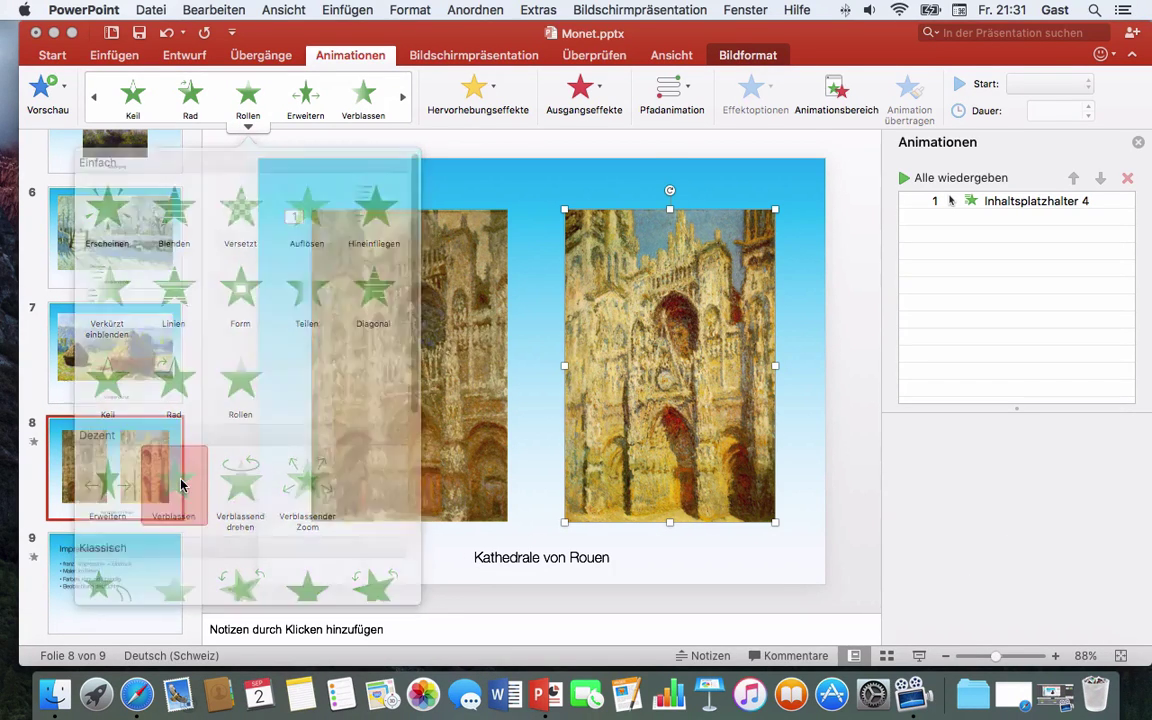
pyautogui.moveTo(980, 218); pyautogui.dragTo(978, 200)
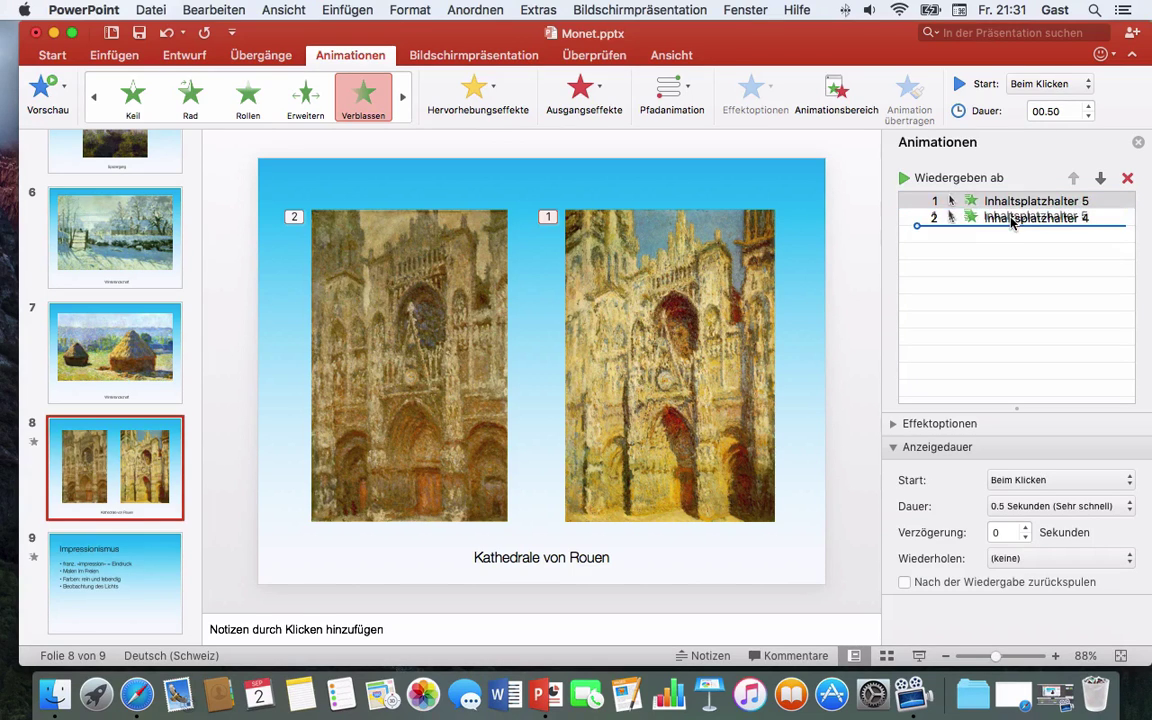
pyautogui.moveTo(1013, 206); pyautogui.dragTo(1013, 222)
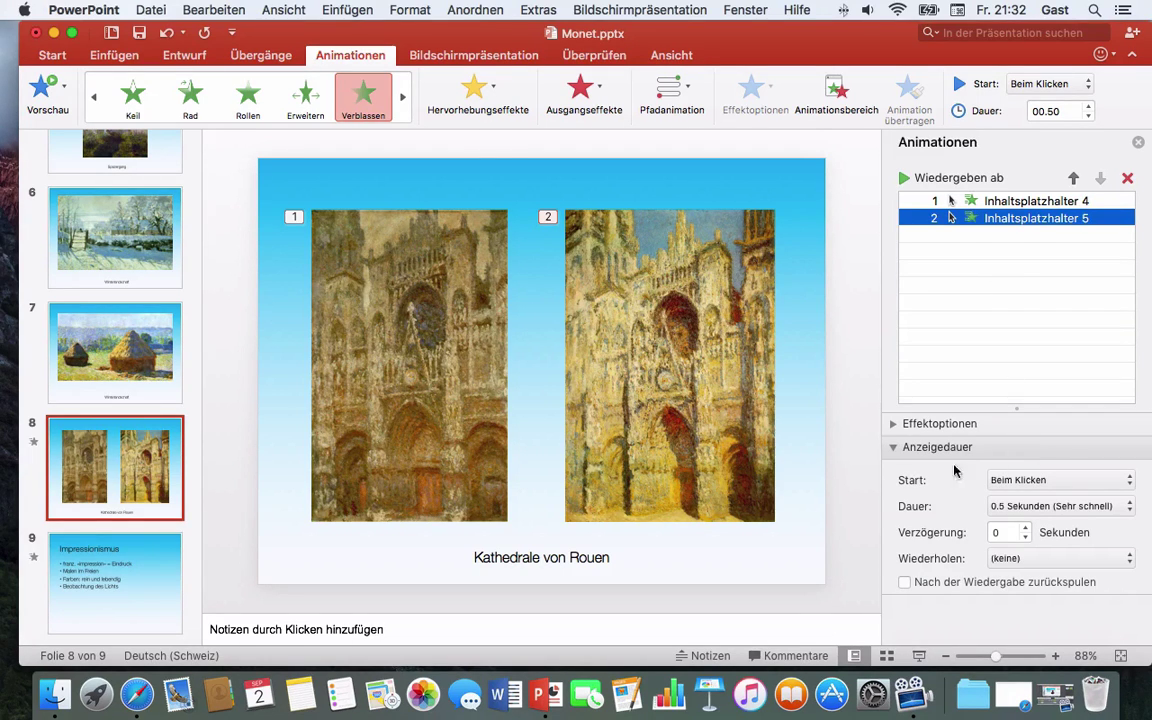
# Set the right painting's fade to 1 second and play the slideshow from this slide.
pyautogui.click(1016, 506)
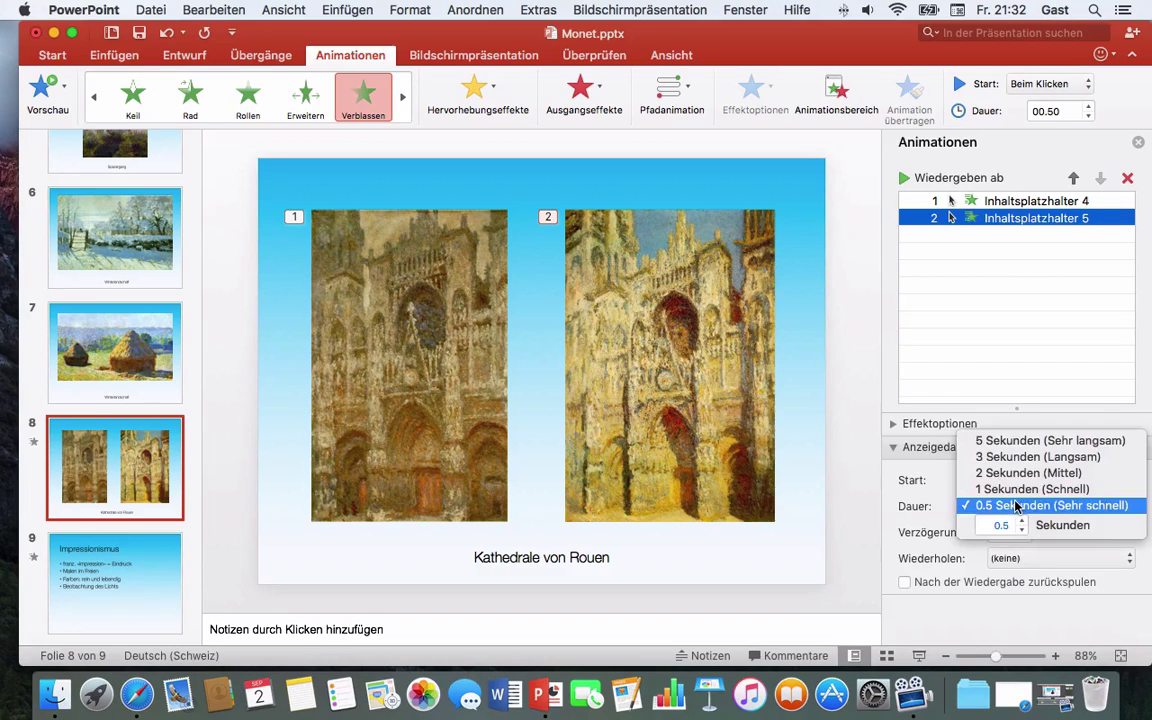
pyautogui.click(1016, 489)
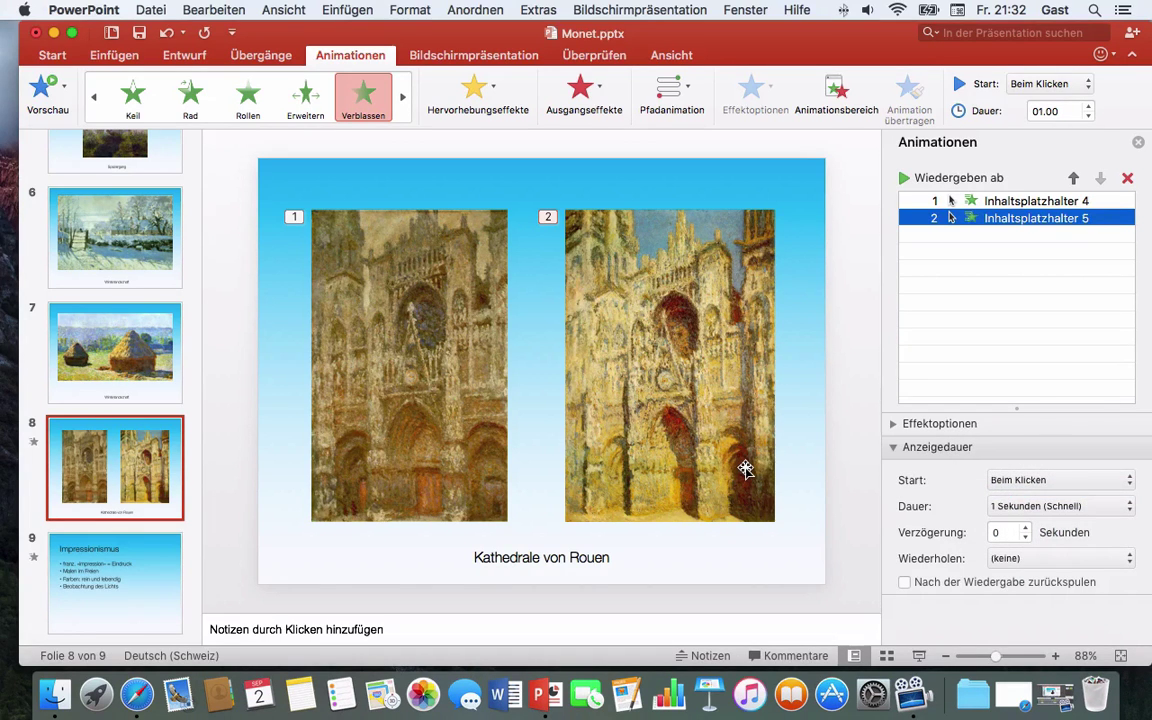
pyautogui.press('super+shift+Return')
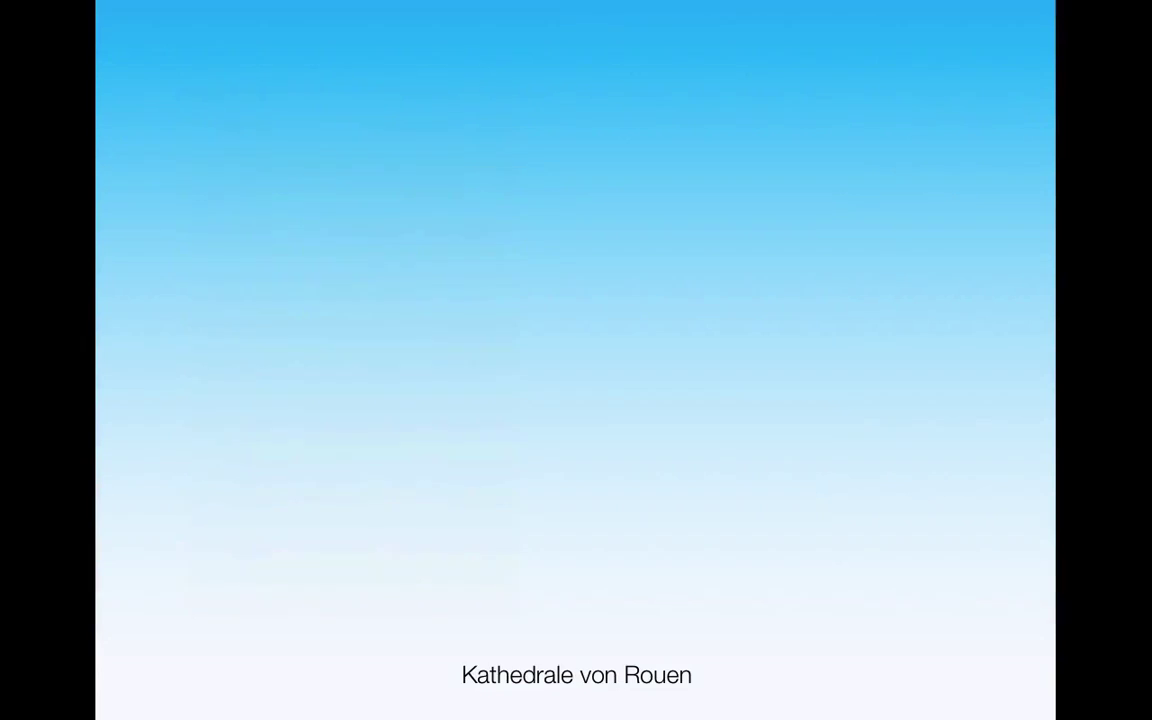
pyautogui.press('space')
pyautogui.press('space')
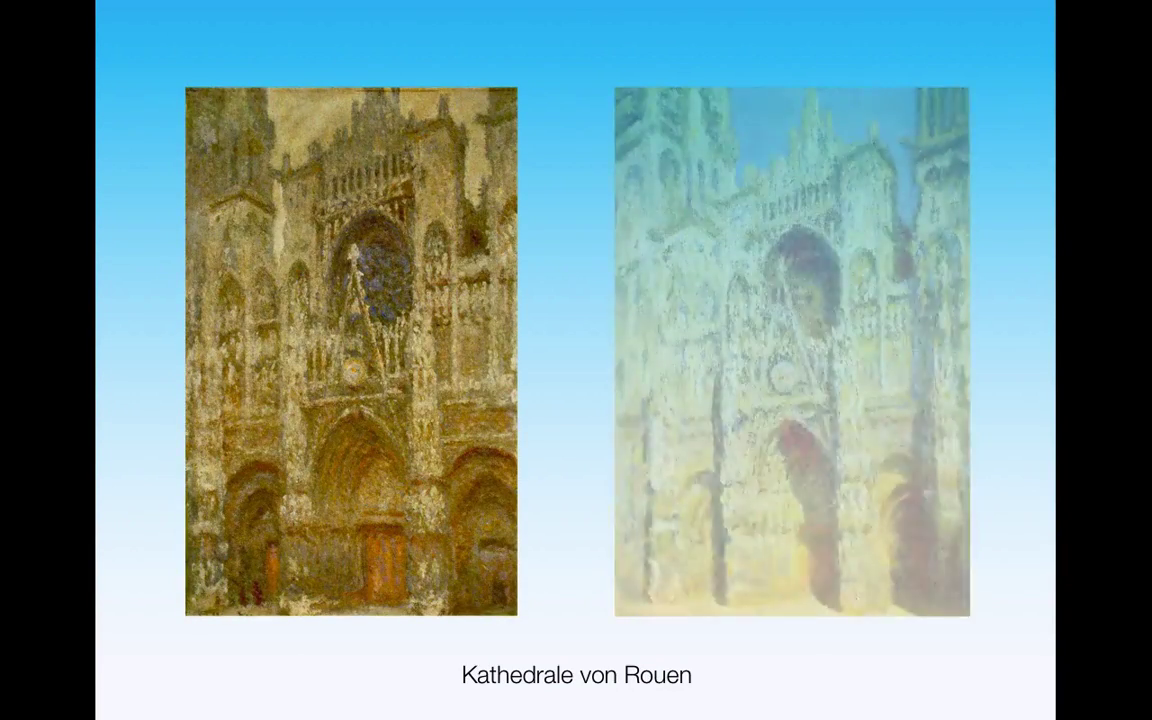